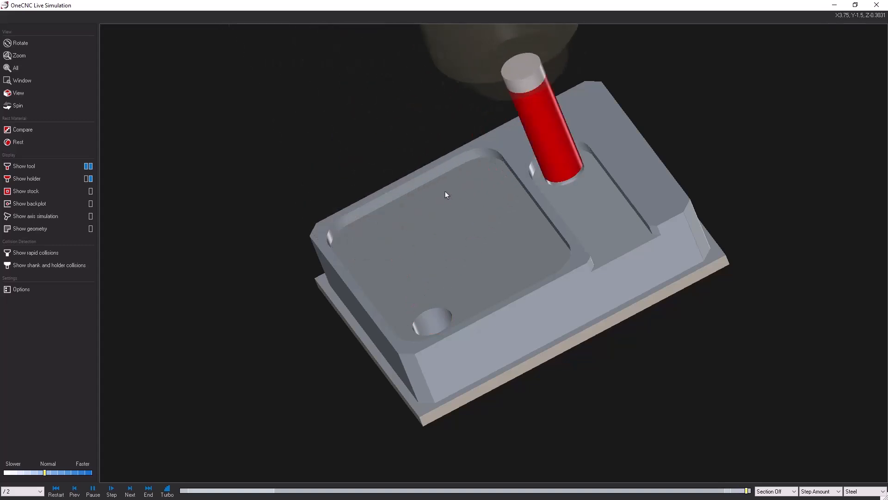
Inspect the machined top side of the part in the simulation, and close the simulation
middle_click_drag(612, 190, 662, 199)
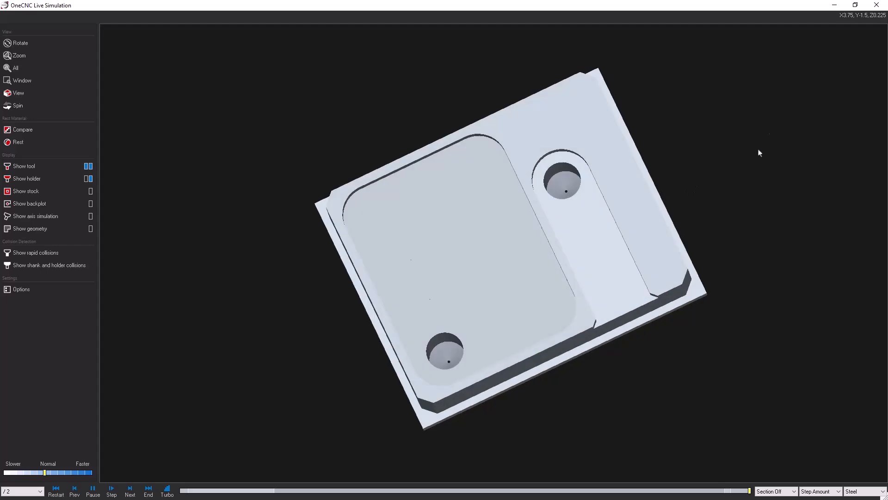
left_click(876, 6)
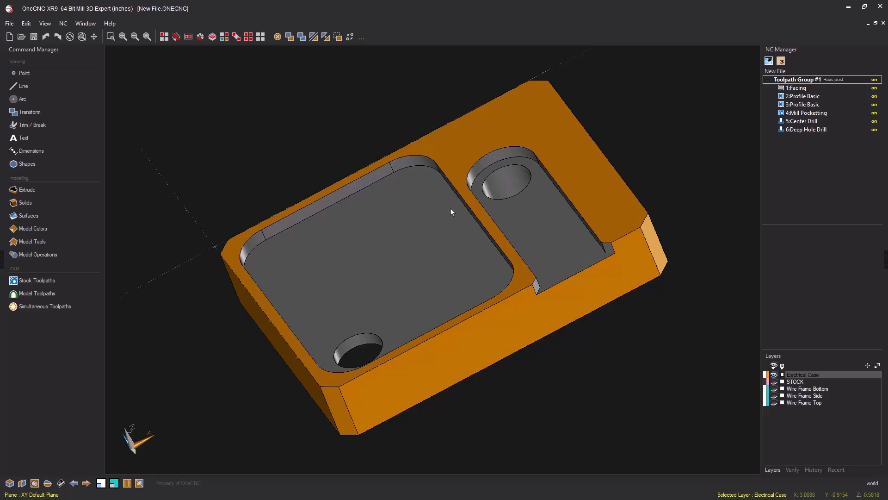
Turn the part over to its underside and show the Wire Frame Bottom layer
middle_click_drag(293, 301, 459, 364)
middle_click_drag(515, 326, 567, 315)
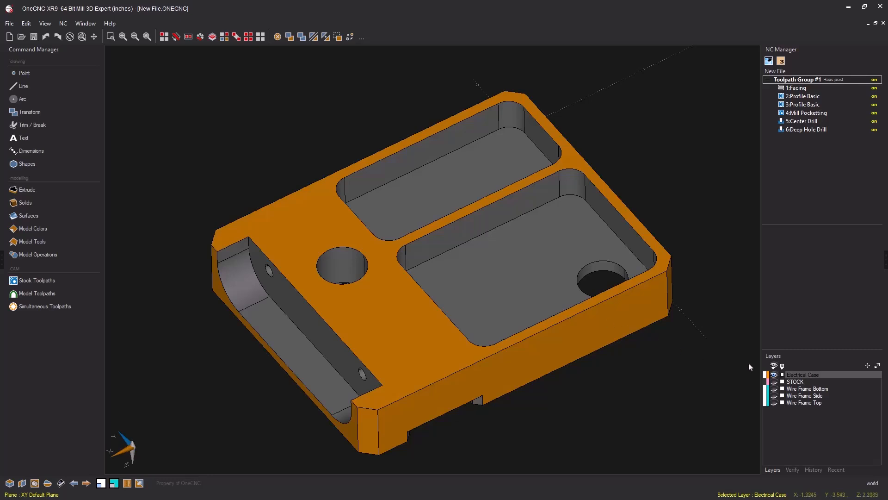
left_click(773, 389)
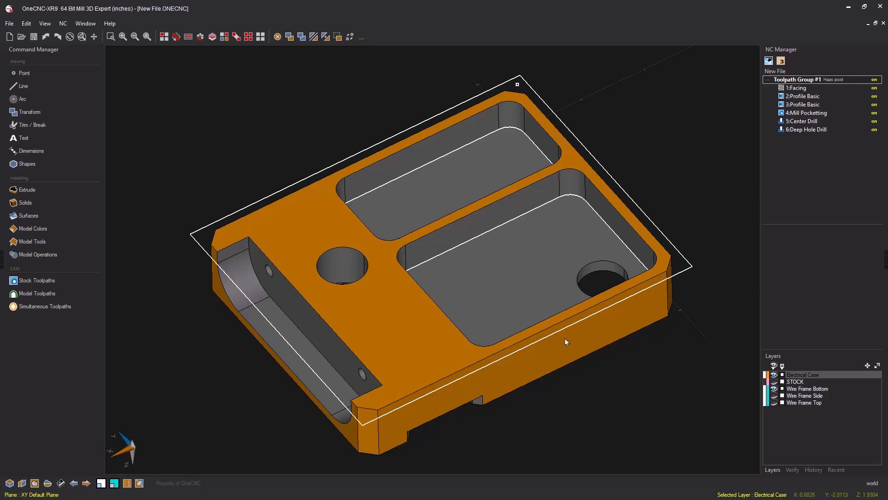
middle_click_drag(564, 340, 560, 330)
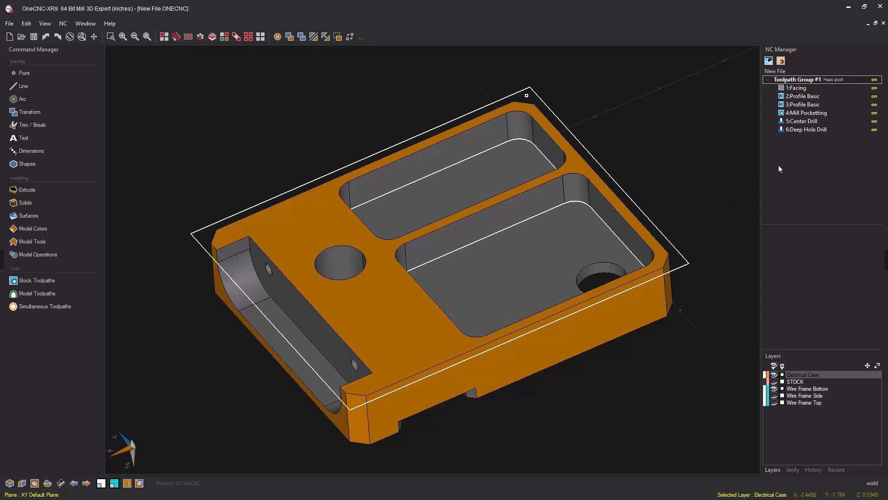
Create a second toolpath group and make it the active group
right_click(805, 153)
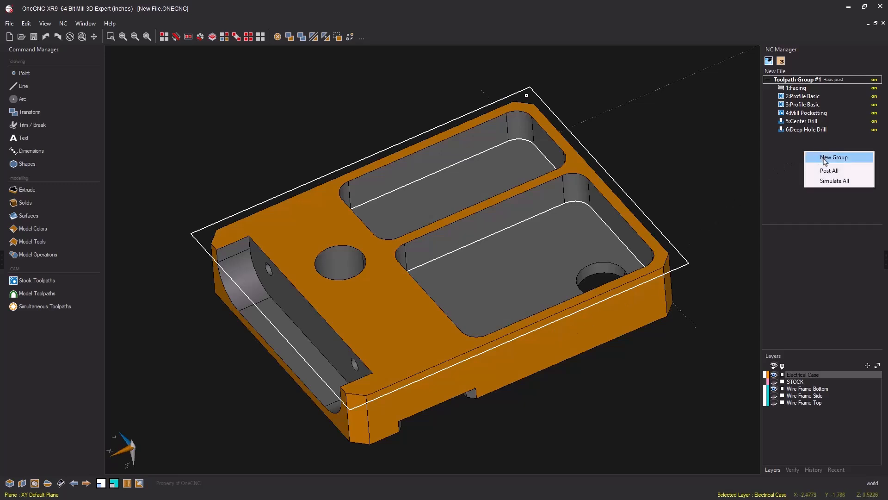
left_click(825, 158)
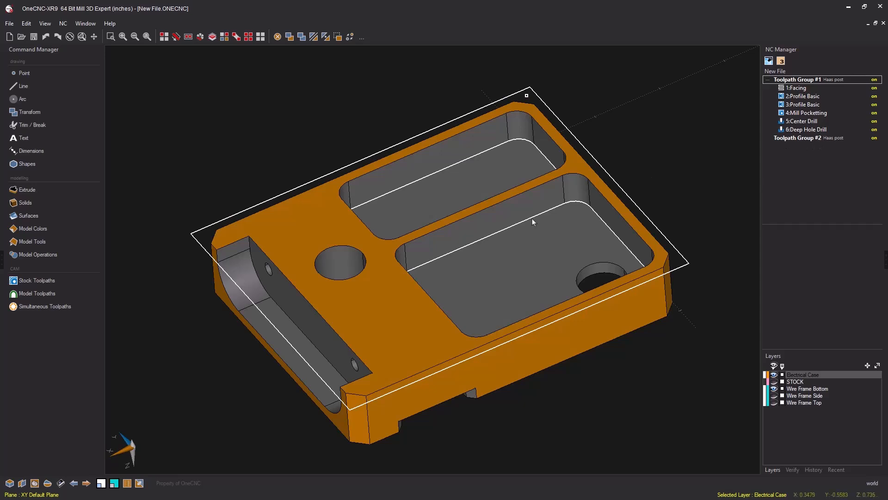
right_click(794, 139)
left_click(808, 144)
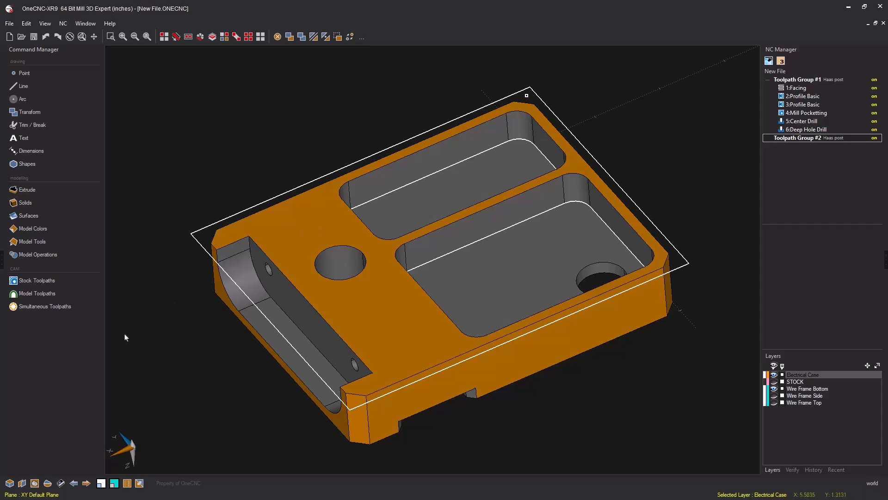
Set the working plane to the flat bottom face of the electrical case model
left_click(22, 483)
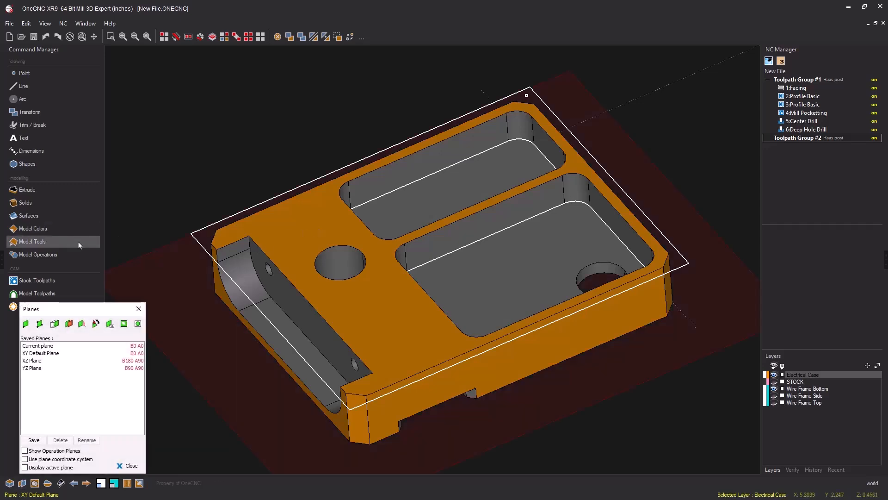
left_click_drag(88, 309, 177, 57)
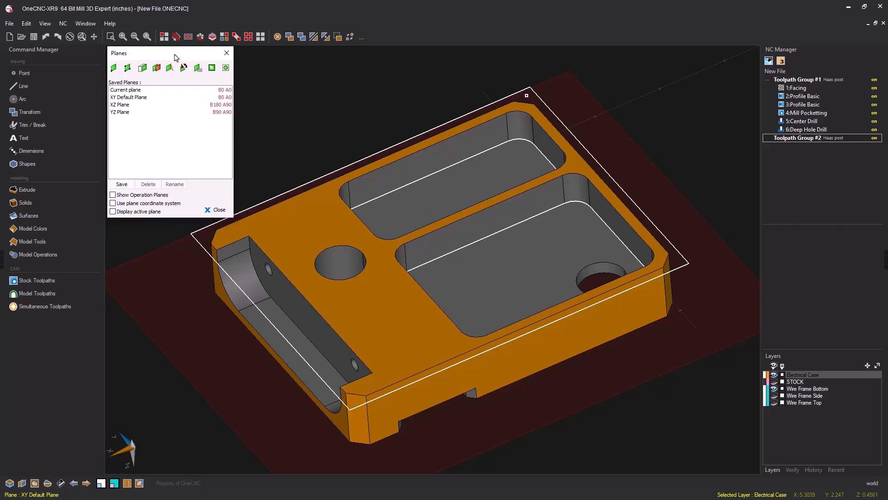
left_click(143, 69)
left_click(314, 228)
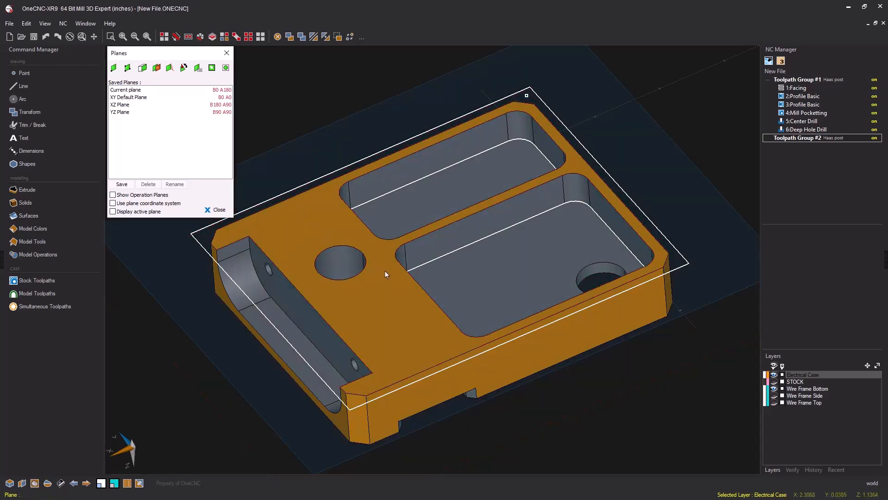
middle_click_drag(388, 273, 407, 282)
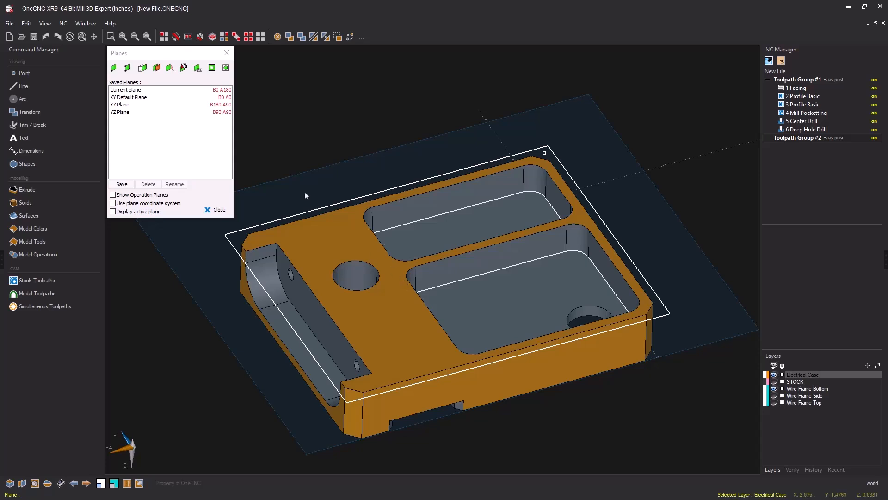
Place the plane's origin on the marked point near the stock outline's corner beside the small pocket
left_click(114, 69)
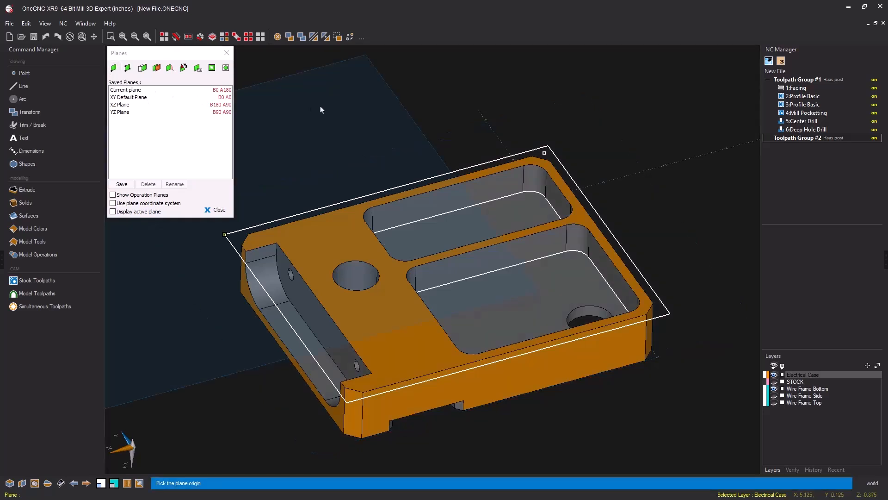
left_click(545, 154)
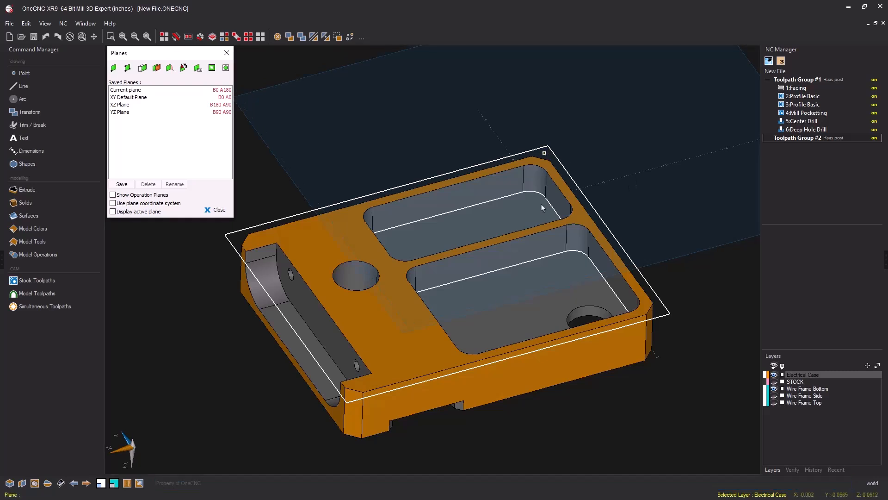
mouse_move(512, 227)
middle_mouse_down()
mouse_move(507, 243)
mouse_move(506, 221)
mouse_move(482, 246)
mouse_move(482, 228)
mouse_move(507, 223)
middle_mouse_up()
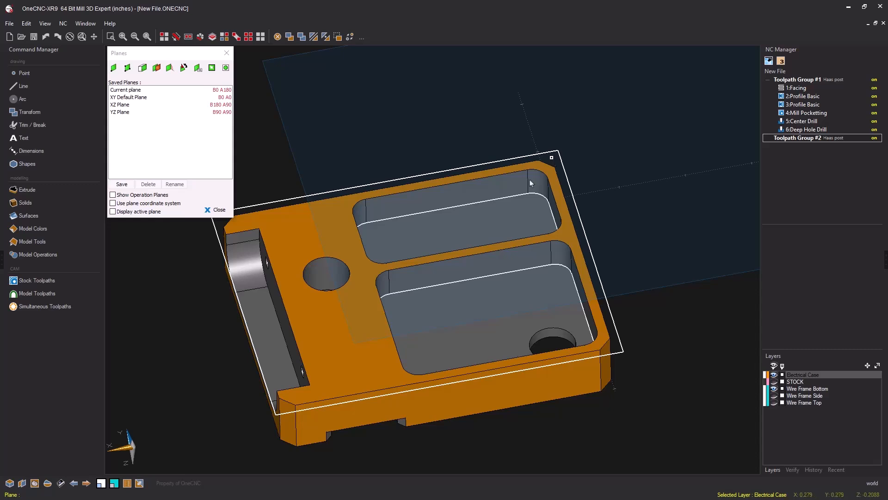
left_click(219, 210)
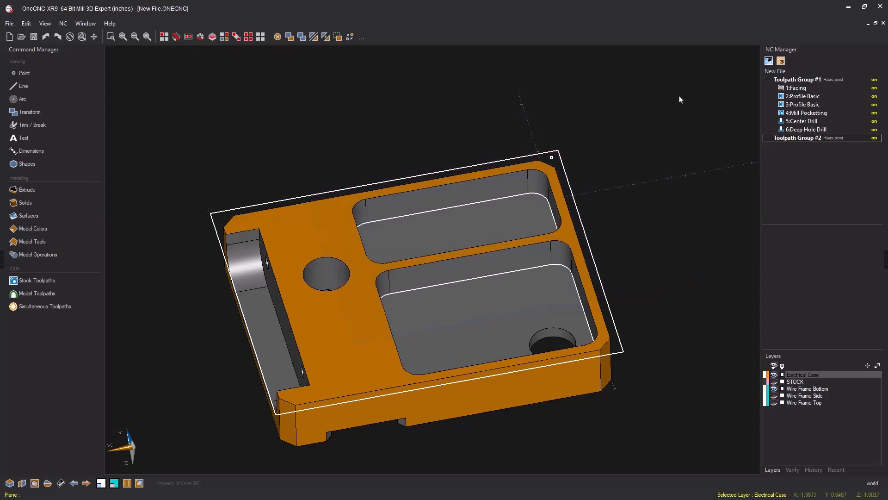
Set the type of machining to 3 Axis Repositioned
left_click(769, 61)
left_click_drag(367, 119, 196, 57)
left_click(126, 109)
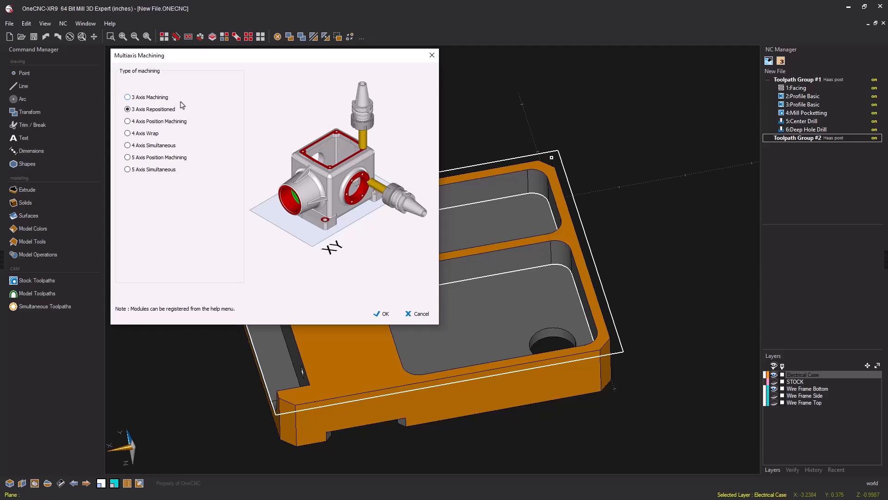
left_click(386, 314)
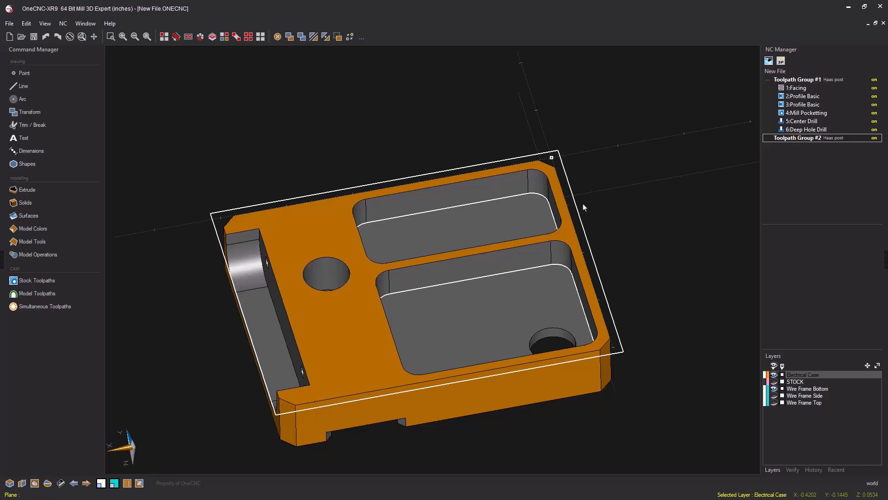
Create a facing toolpath within the rectangular stock outline on the bottom side, keeping the preset parameters
left_click(44, 281)
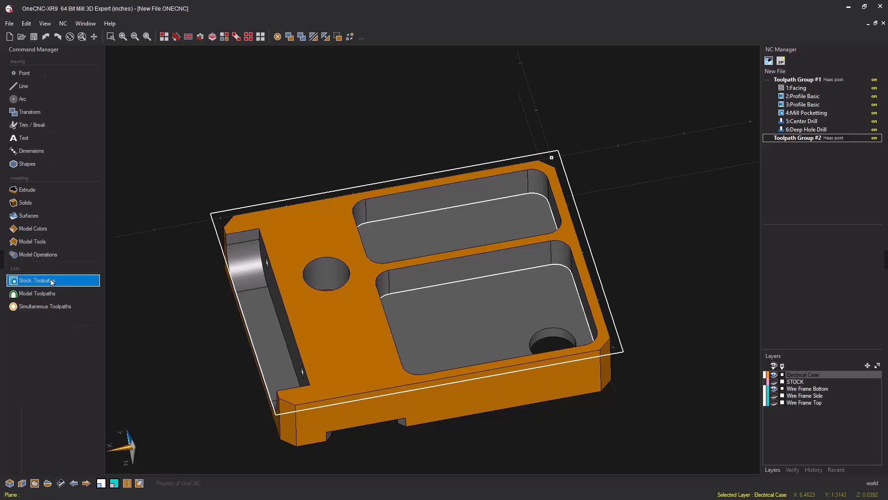
left_click(43, 114)
left_click(253, 209)
left_click(510, 355)
left_click(510, 354)
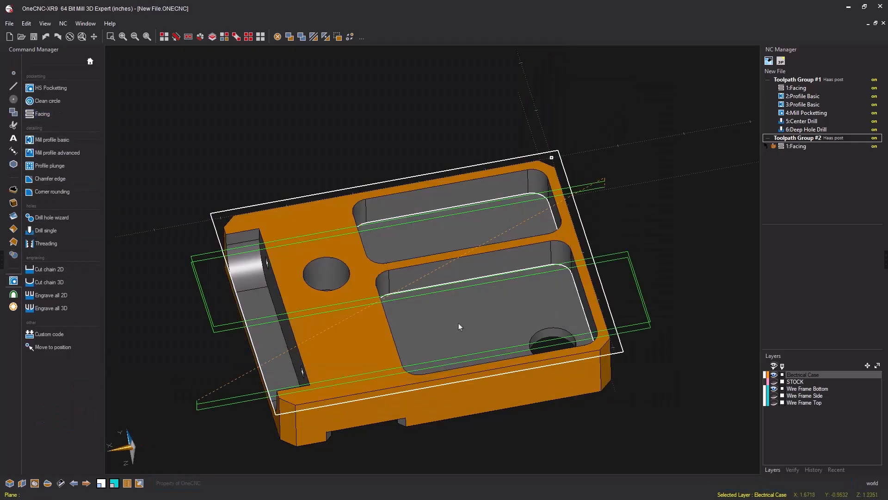
Create an HS Pocketing toolpath for the smaller rectangular pocket, keeping the preset approach and lead-in settings
left_click(51, 88)
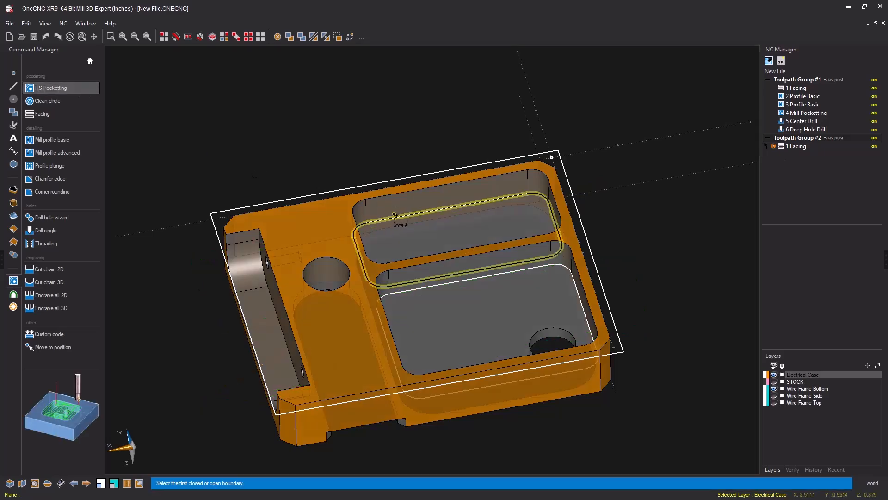
left_click(389, 219)
left_click(511, 356)
left_click(511, 355)
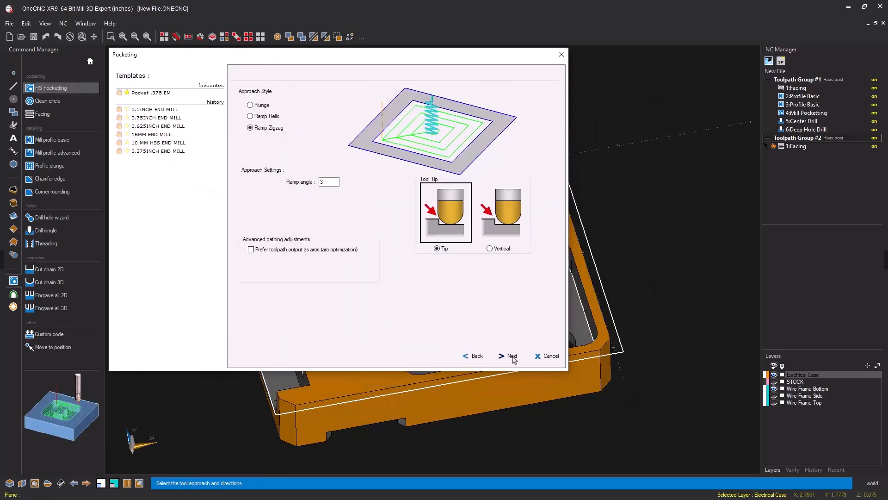
left_click(512, 356)
left_click(510, 356)
left_click(512, 356)
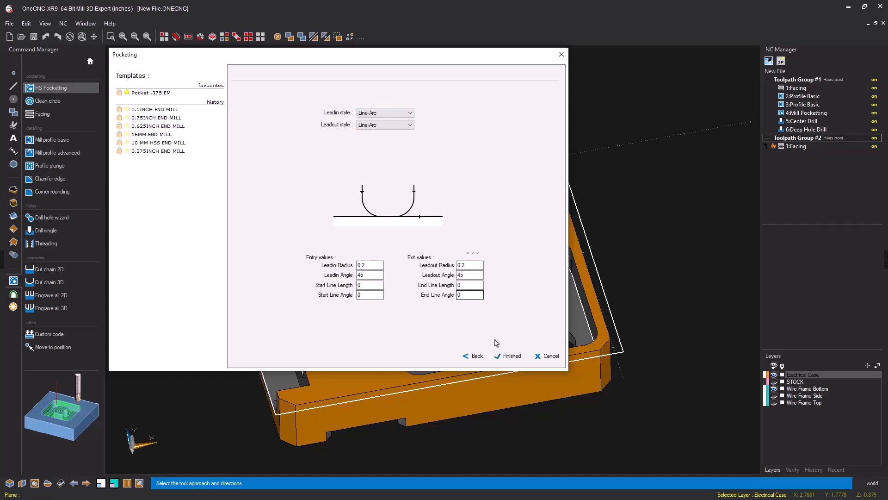
left_click(510, 356)
Create an HS Pocketing toolpath for the larger rectangular pocket with the hole, keeping the preset settings
left_click(51, 88)
left_click(465, 289)
left_click_drag(288, 70, 255, 55)
left_click(512, 356)
left_click(511, 356)
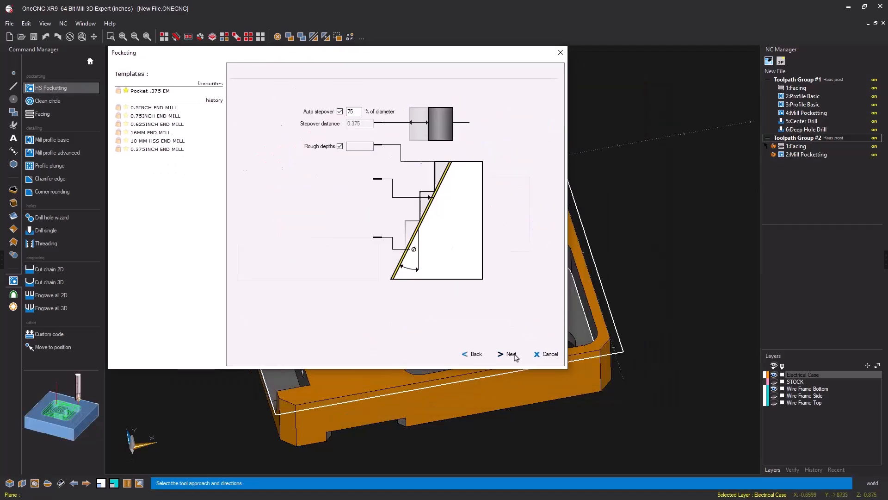
left_click(512, 356)
left_click(512, 355)
left_click(511, 356)
middle_click_drag(539, 249, 581, 229)
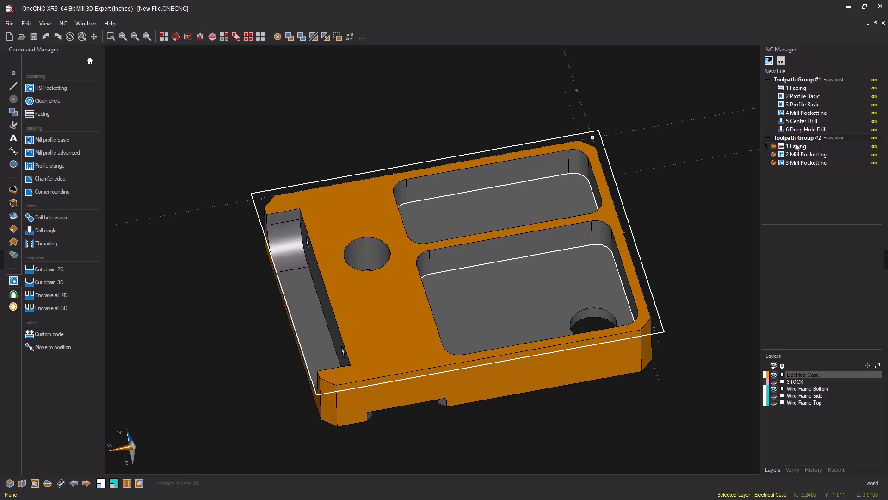
Simulate all toolpath groups together, inspect both sides of the machined part, and close the simulation
right_click(803, 82)
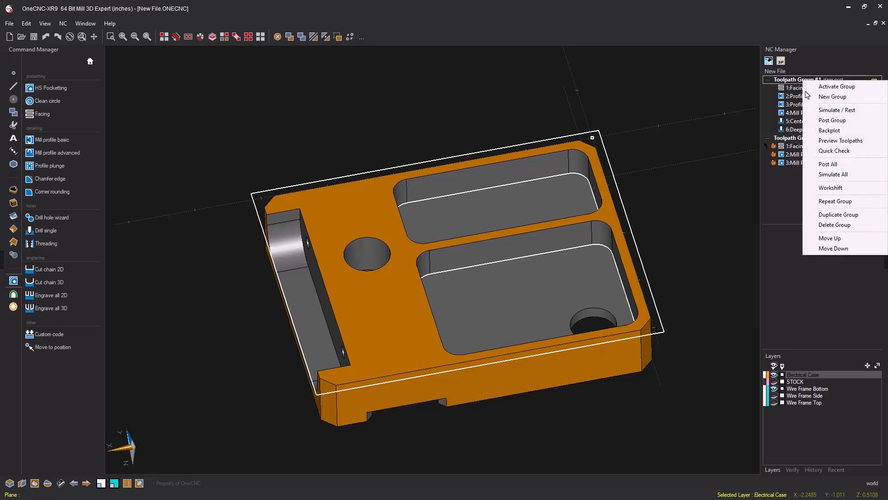
left_click(788, 141)
right_click(788, 141)
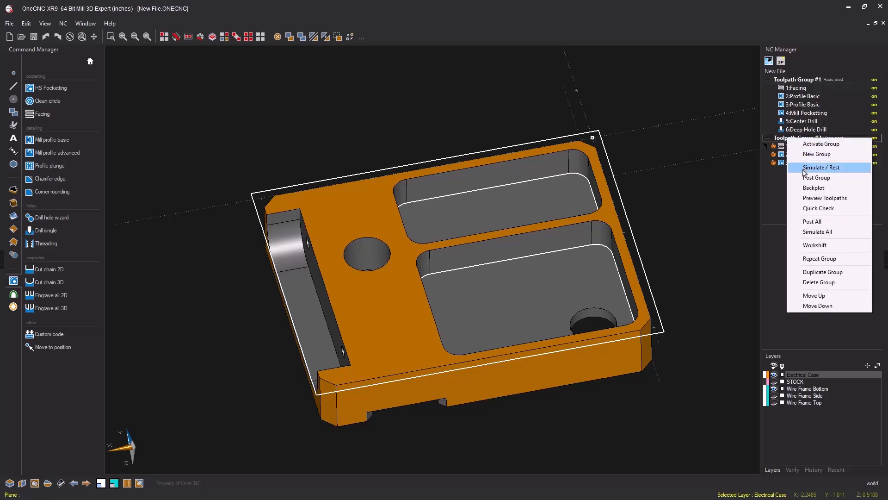
left_click(817, 232)
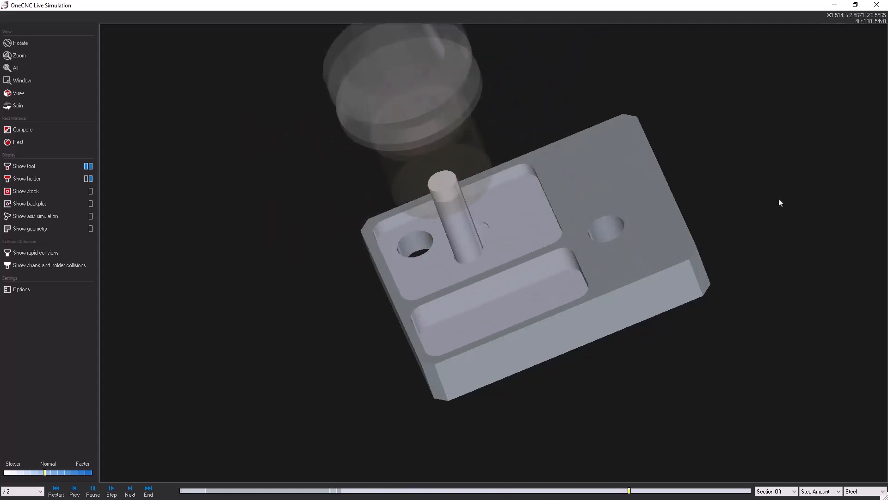
middle_click_drag(737, 214, 639, 244)
middle_click_drag(686, 273, 582, 255)
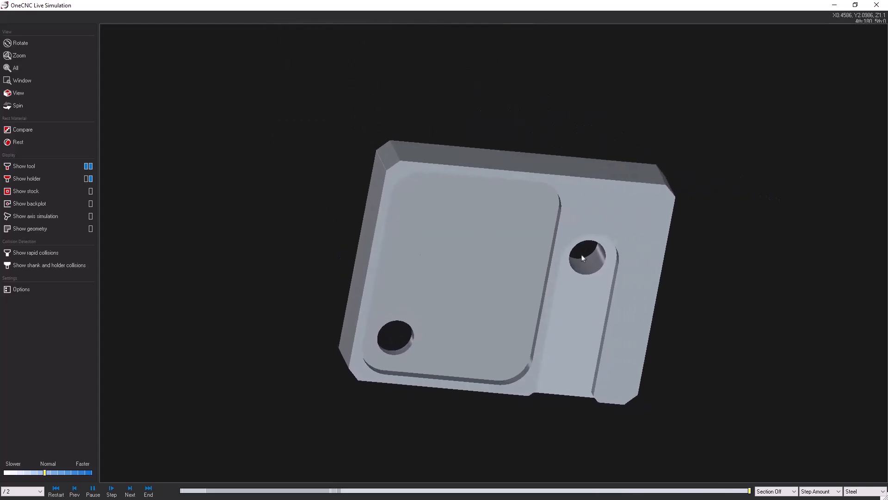
left_click(877, 5)
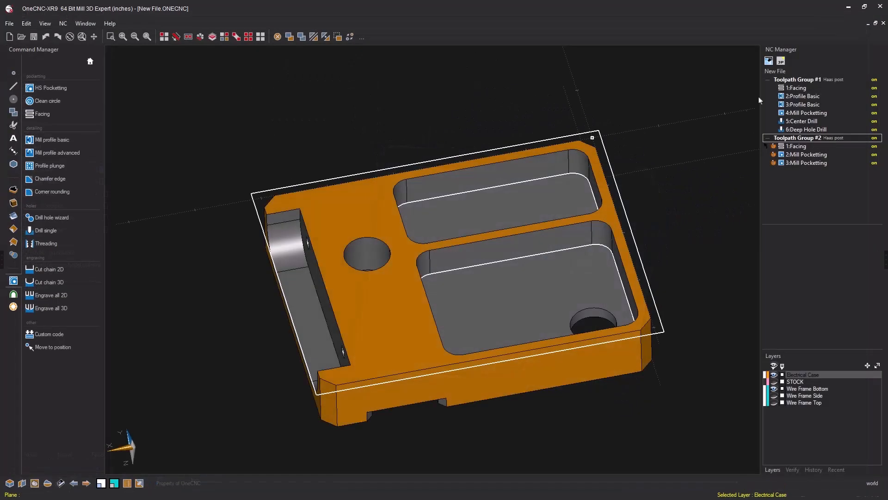
Create and activate a third toolpath group, and hide the Wire Frame Bottom layer
right_click(803, 184)
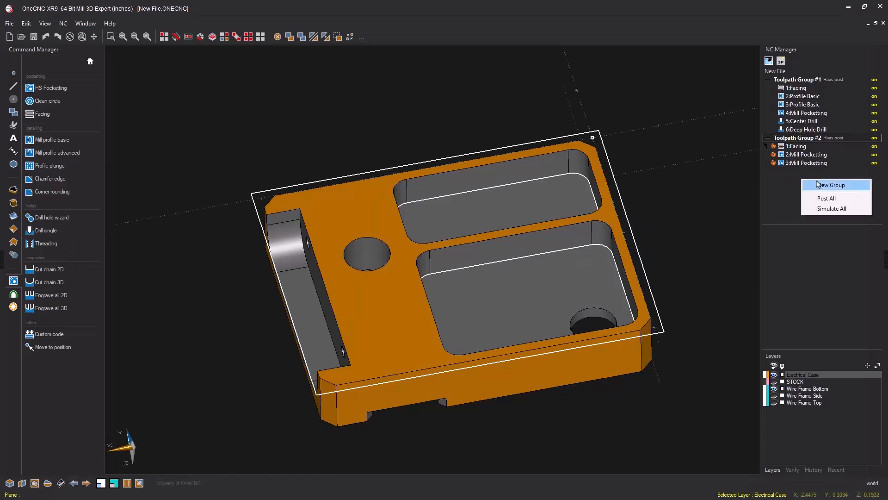
left_click(821, 185)
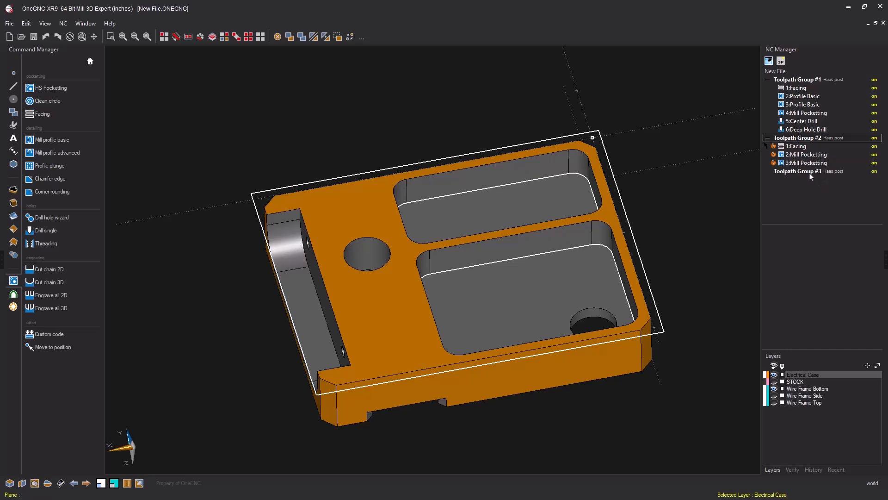
right_click(811, 173)
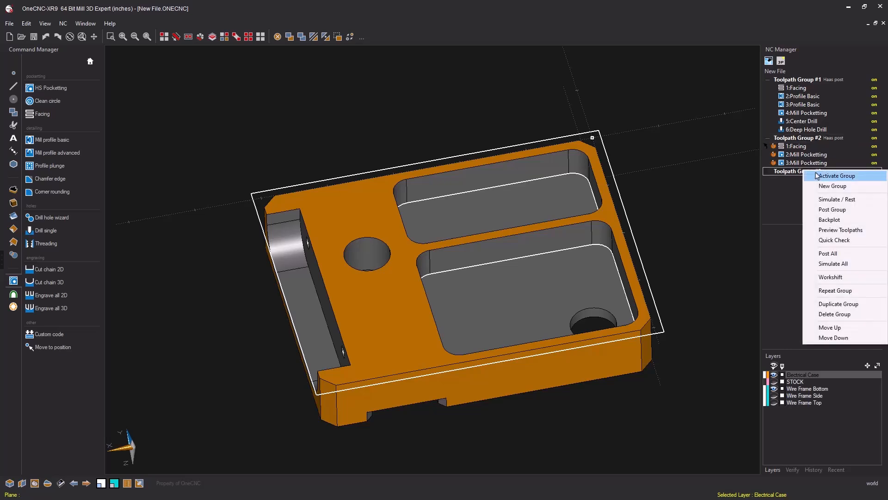
left_click(826, 177)
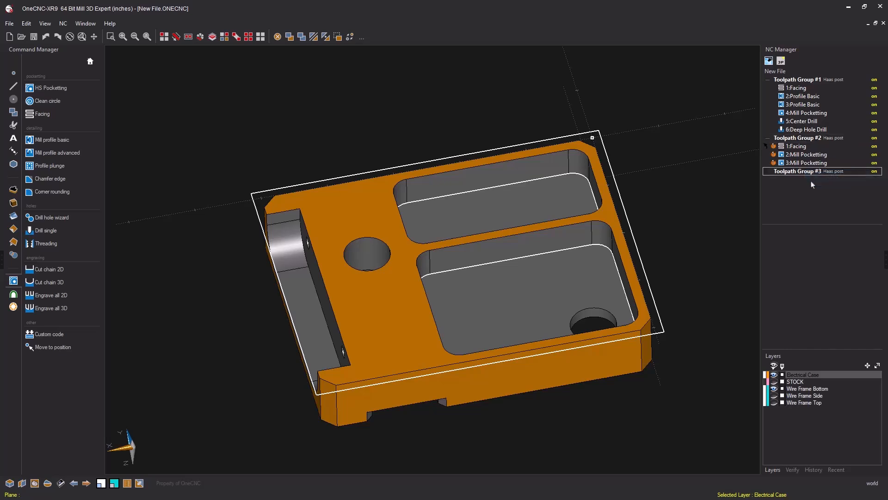
left_click(774, 389)
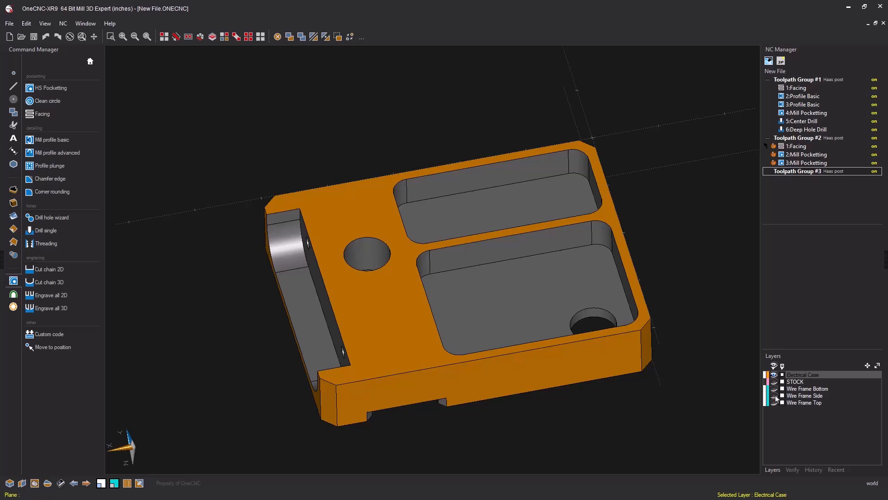
Show the Wire Frame Side layer and create a work plane from the flat side surface around the recess
left_click(774, 395)
middle_click_drag(465, 251, 461, 303)
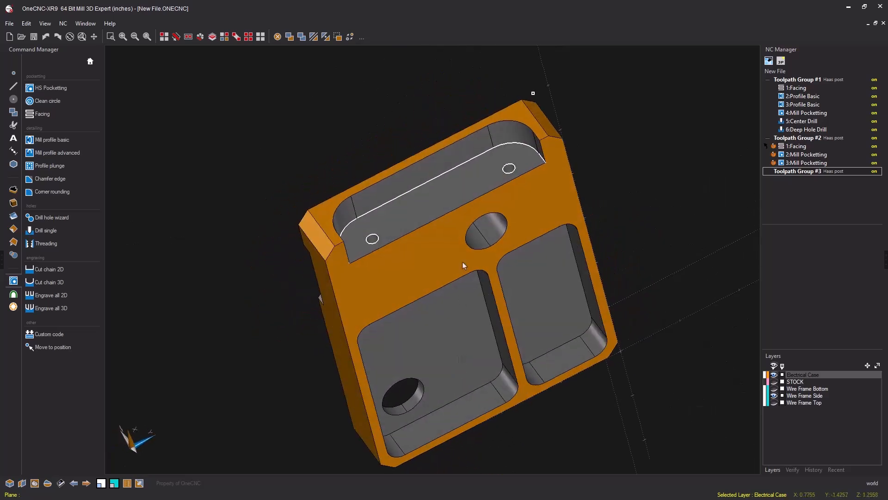
middle_click_drag(458, 218, 498, 199)
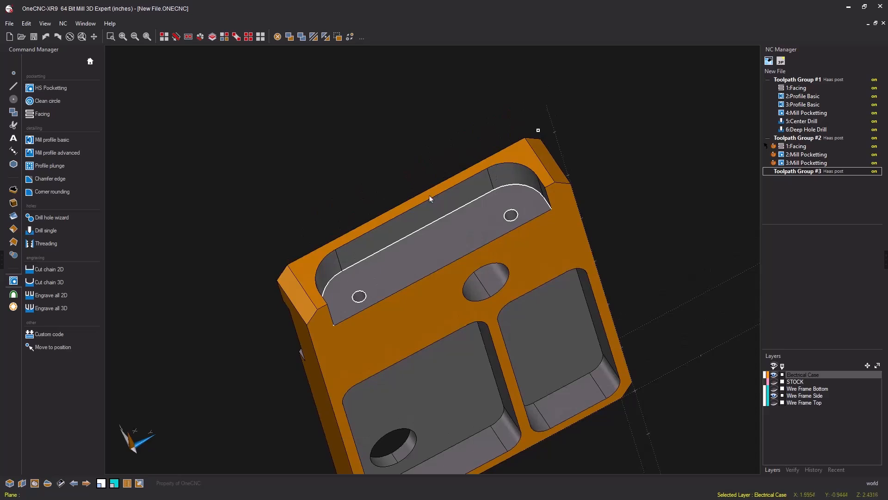
left_click(22, 482)
left_click_drag(107, 305, 194, 45)
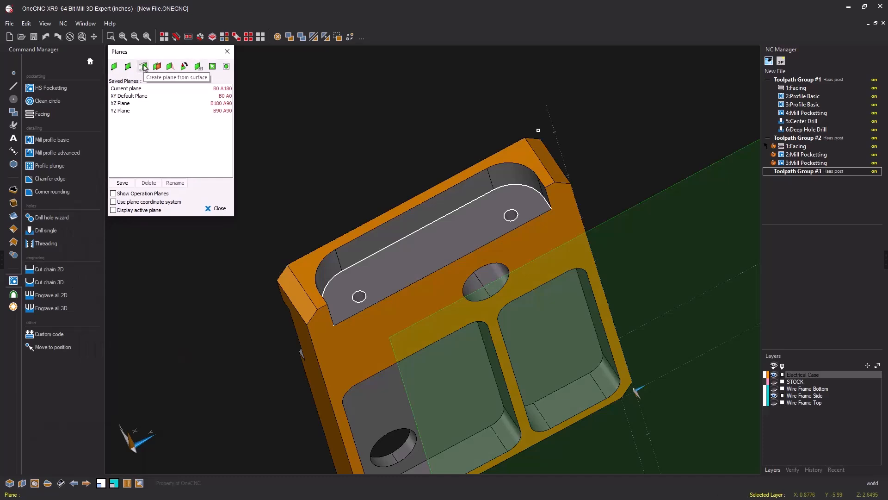
left_click(143, 68)
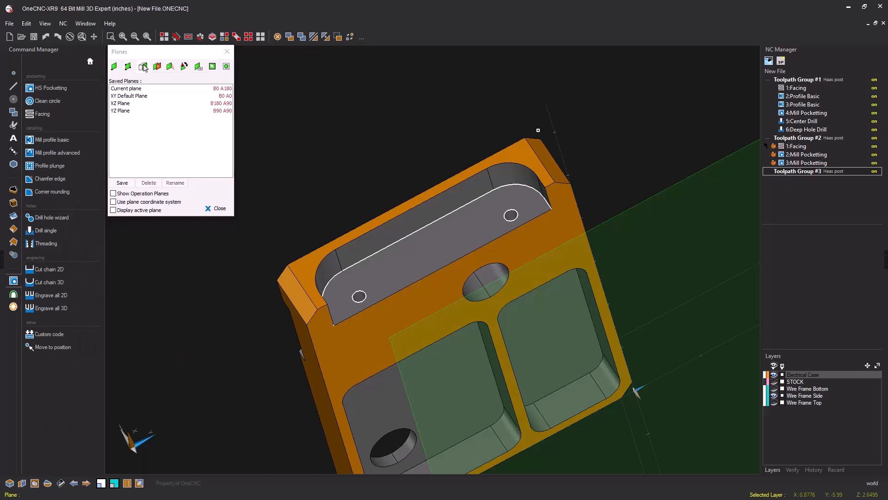
left_click(302, 269)
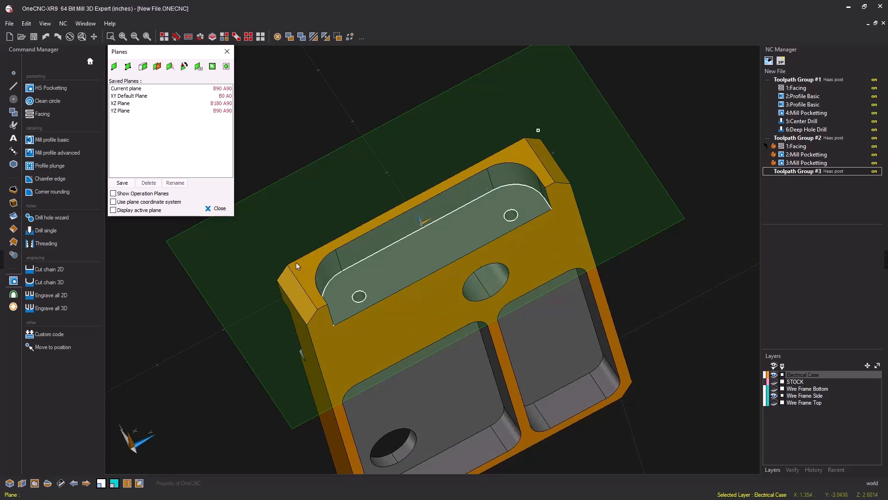
Set the side plane's origin at the corner point beside the recess and close the plane settings
left_click(114, 67)
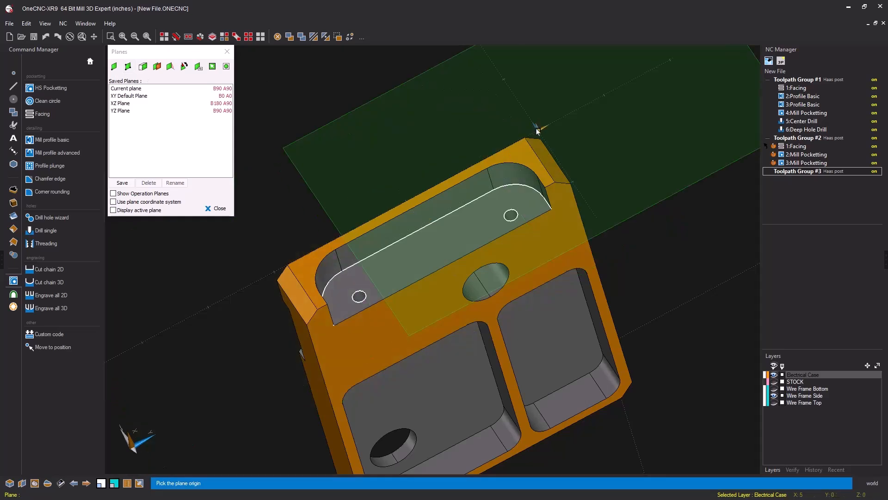
left_click(538, 131)
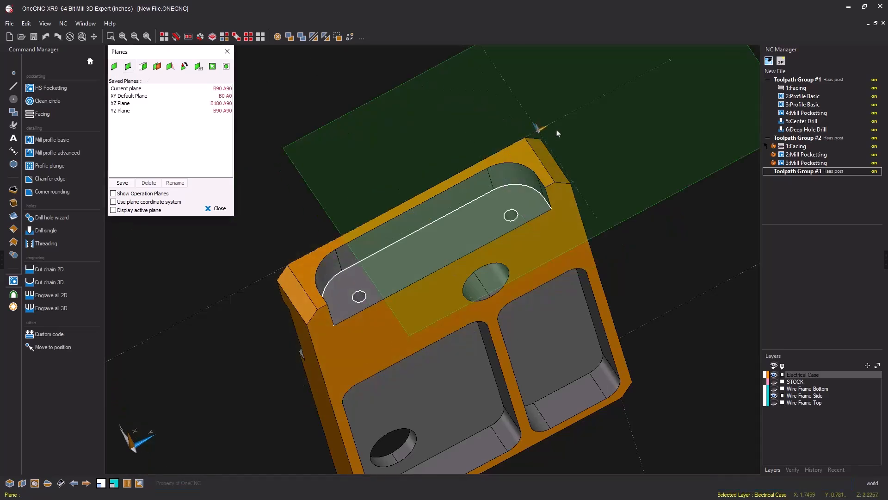
left_click(220, 209)
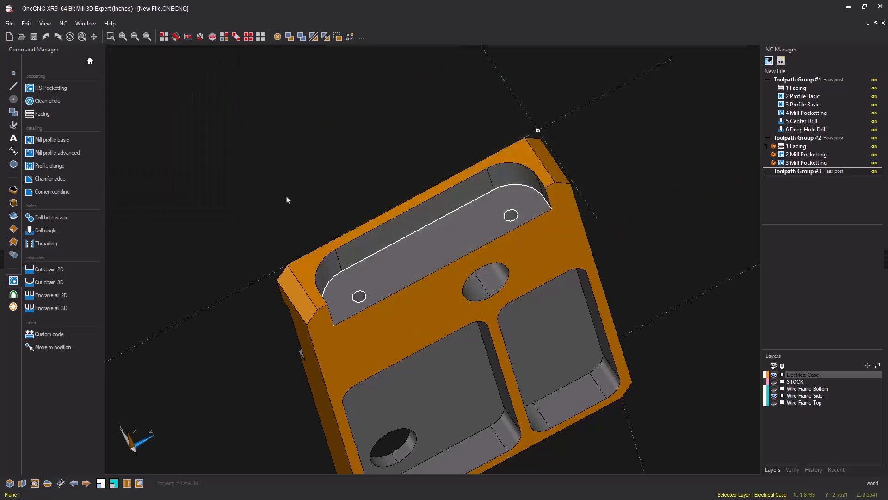
Create a Mill Profile Basic toolpath along the side recess contour, keeping the preset settings and Line lead-in and lead-out
left_click(52, 140)
left_click(545, 199)
left_click_drag(388, 98, 289, 56)
left_click(518, 352)
left_click(519, 352)
left_click(520, 352)
left_click(521, 352)
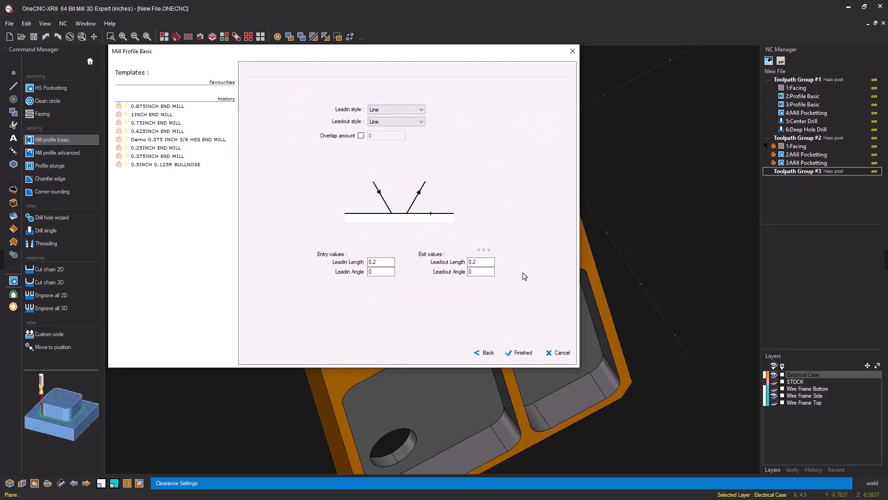
left_click(522, 352)
Create a Drill single cycle for the small holes in the side recess from a saved tool template
left_click(51, 230)
left_click(359, 297)
left_click_drag(387, 93, 289, 54)
left_click(548, 227)
double_click(184, 201)
left_click(518, 367)
left_click(517, 367)
left_click(518, 367)
Create a second Drill single cycle for the small side recess holes with another tool template
left_click(51, 230)
left_click(359, 296)
left_click(548, 227)
left_click(139, 138)
double_click(253, 235)
double_click(492, 90)
left_click(518, 366)
left_click(517, 366)
left_click(266, 72)
left_click(519, 367)
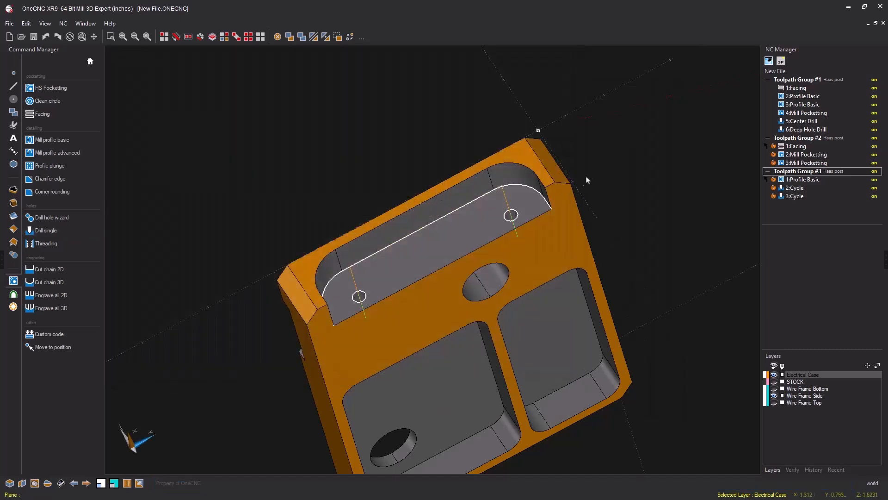
Simulate all toolpath groups using the Stock Model, inspect the machined side recess, and close the simulation
middle_click_drag(507, 201, 524, 145)
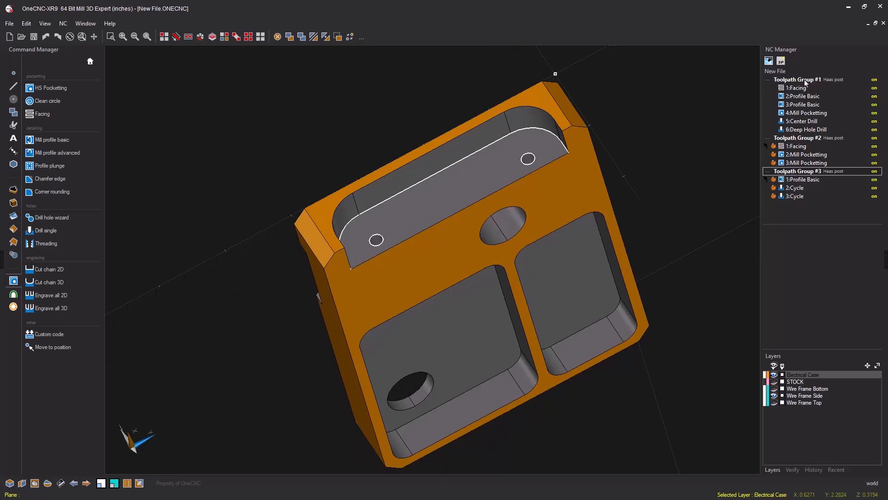
middle_click_drag(513, 191, 589, 224, "shift")
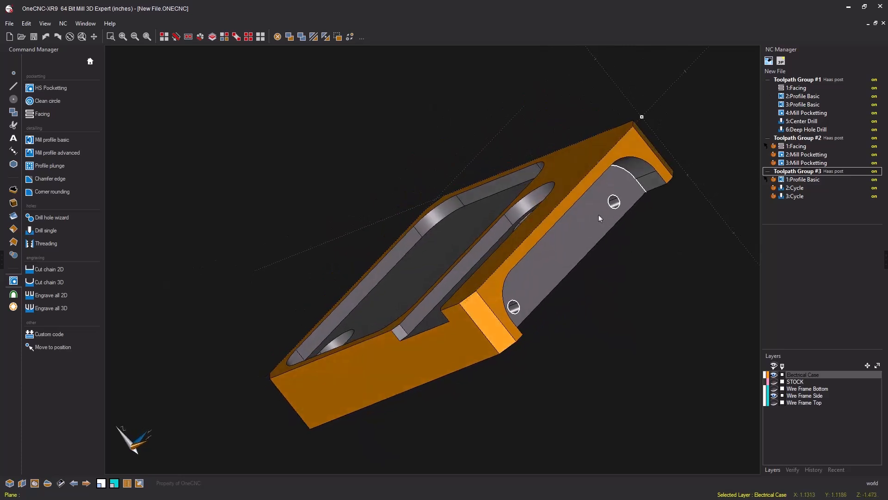
right_click(796, 174)
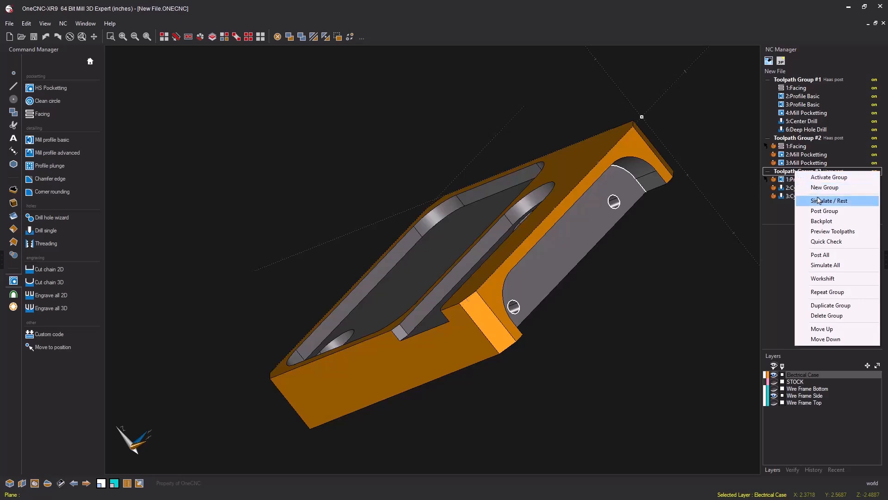
left_click(828, 266)
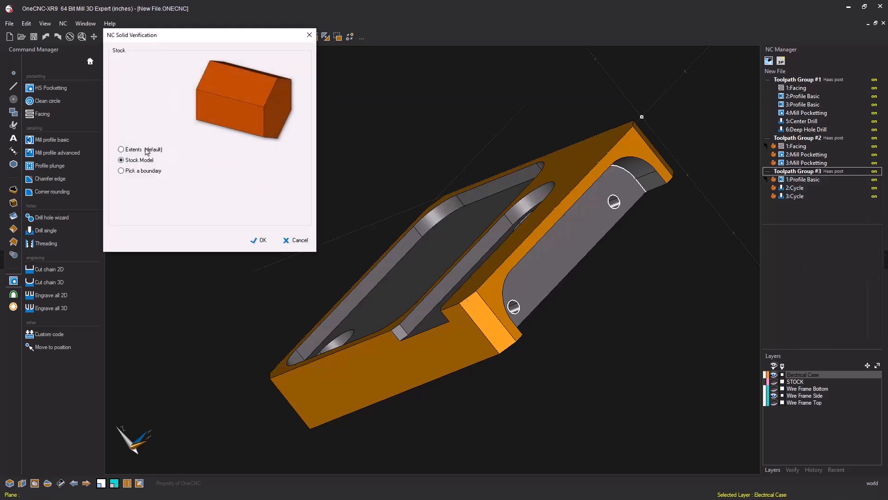
left_click(263, 241)
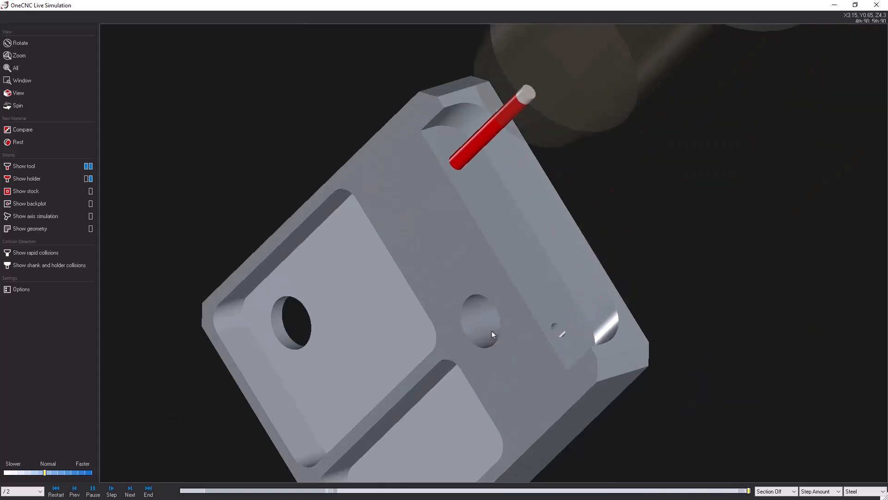
middle_click_drag(493, 331, 549, 288)
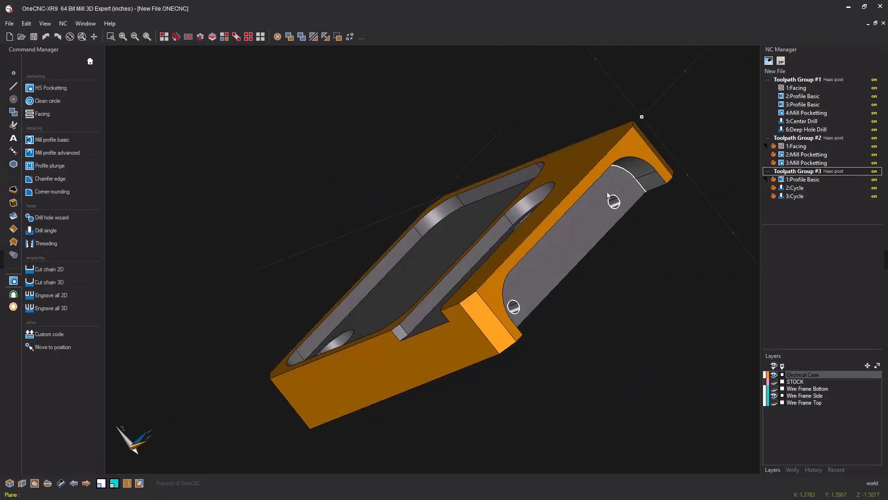
Hide the Wire Frame Side layer and post Toolpath Group #1 with the Haas post as "Side 1", replacing the existing file
middle_click_drag(596, 232, 596, 223)
left_click(775, 396)
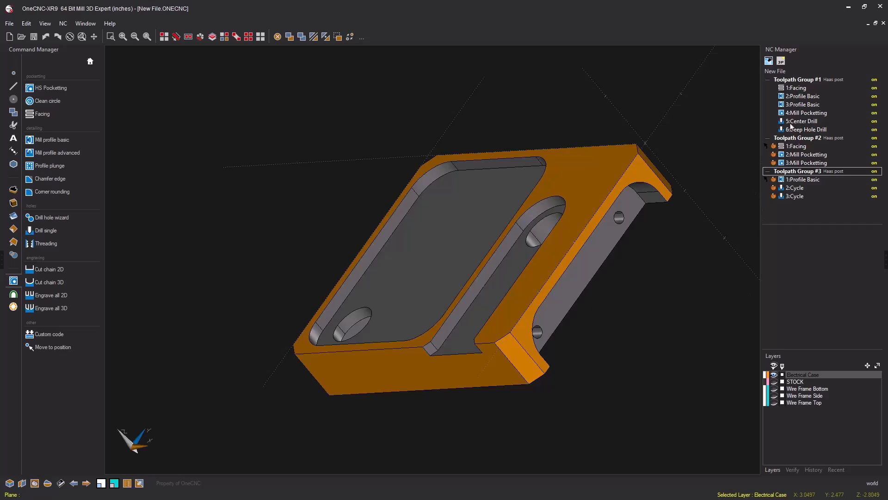
right_click(793, 82)
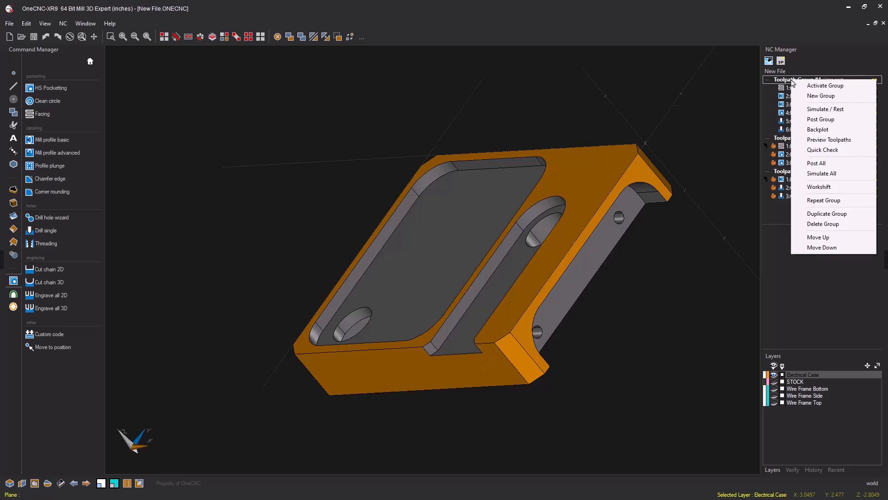
left_click(821, 119)
left_click_drag(493, 130, 292, 57)
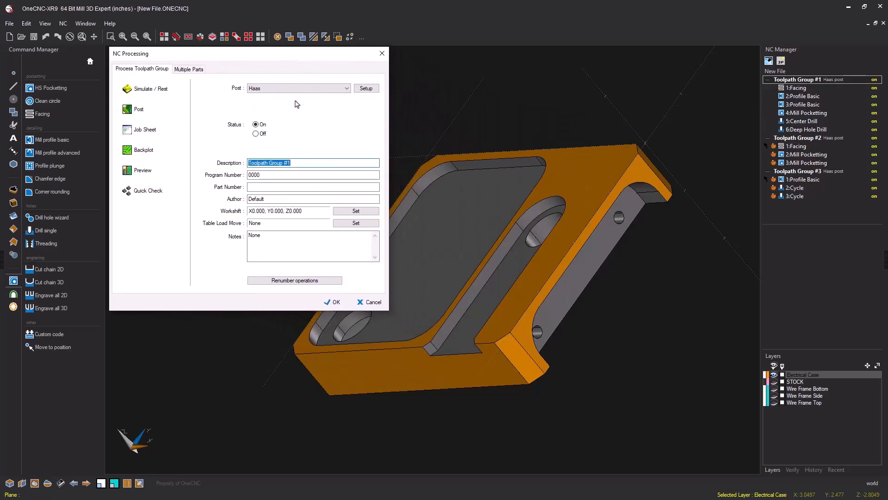
left_click(142, 112)
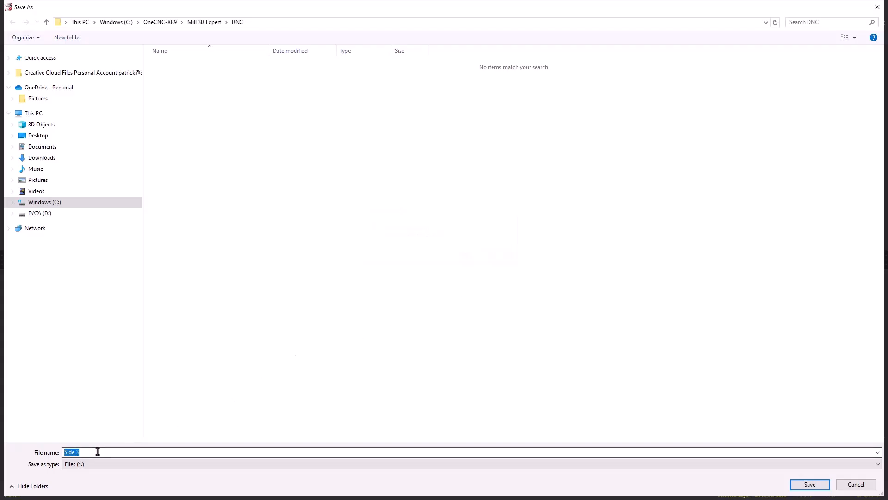
type("Side 1")
left_click(812, 490)
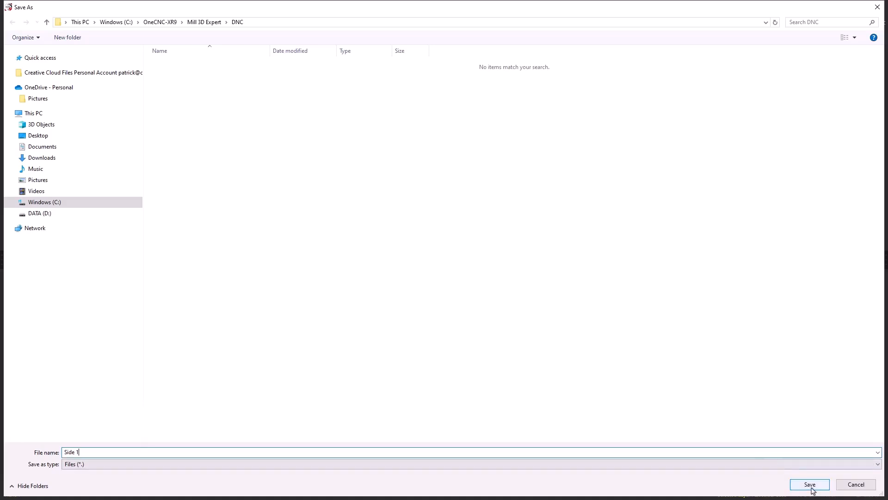
left_click(456, 255)
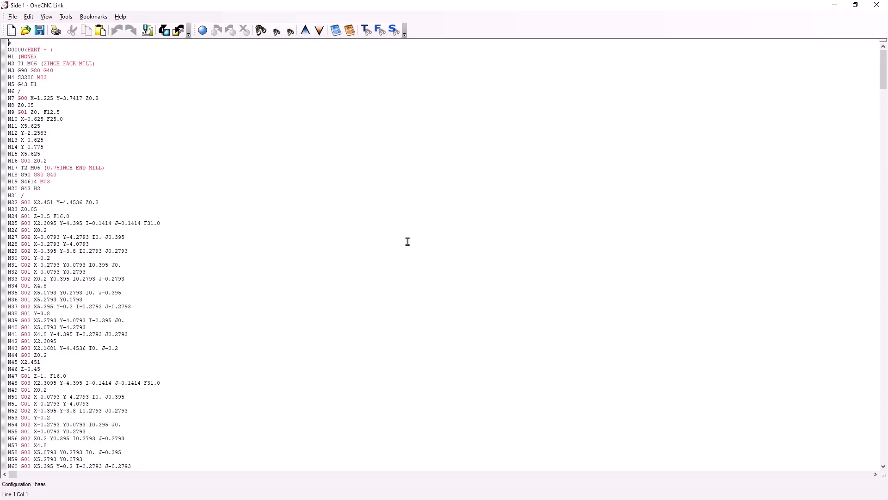
Examine the posted Side 1 program code and close it
scroll(388, 295, "down", 5)
scroll(388, 293, "up", 5)
left_click(877, 6)
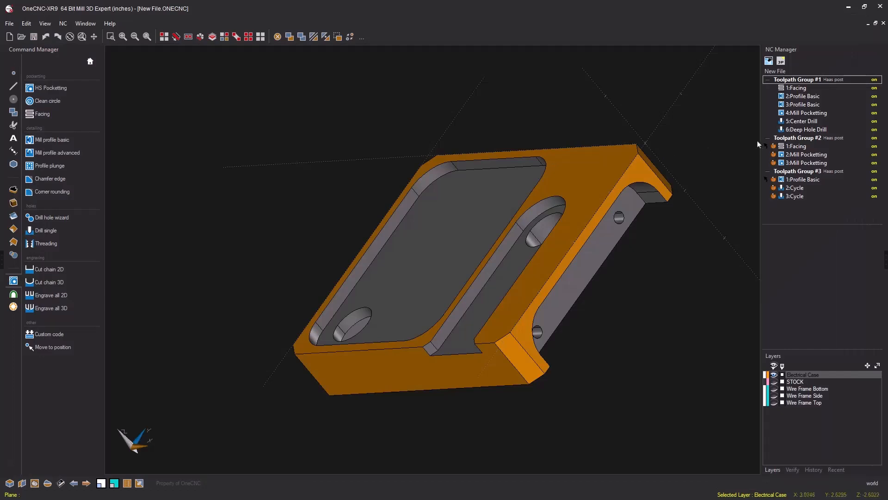
Change the post processor of Toolpath Group #2 to Fadal
right_click(796, 139)
left_click(826, 178)
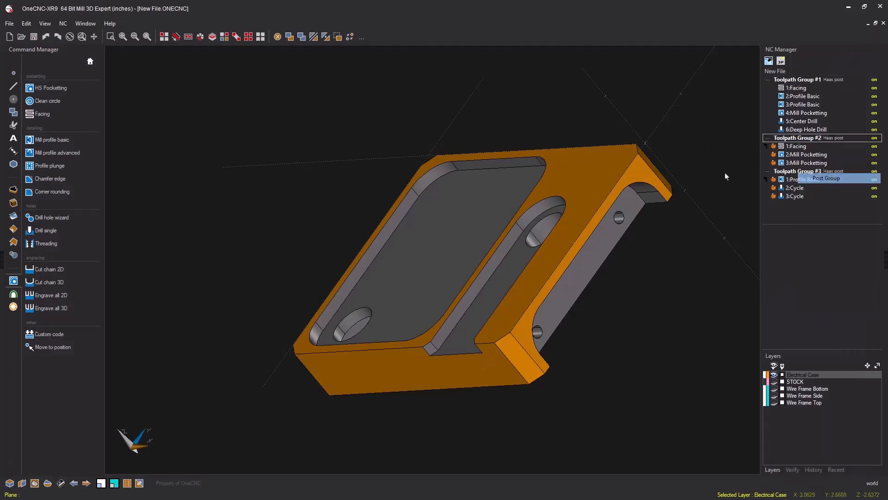
left_click_drag(452, 127, 256, 59)
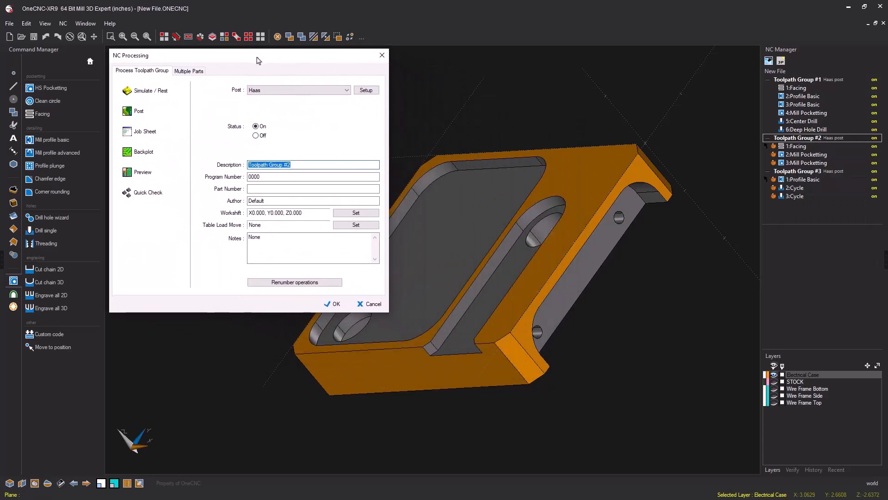
left_click(309, 93)
scroll(347, 222, "up", 1)
left_click_drag(348, 222, 345, 172)
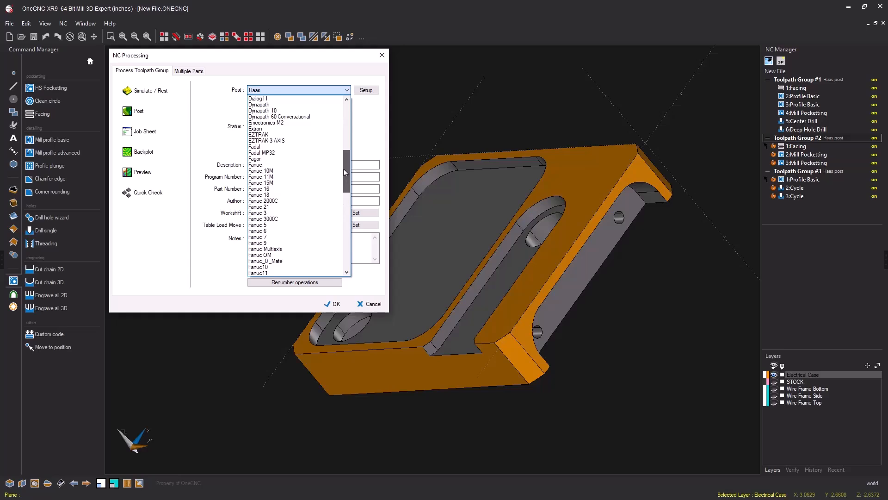
left_click(268, 152)
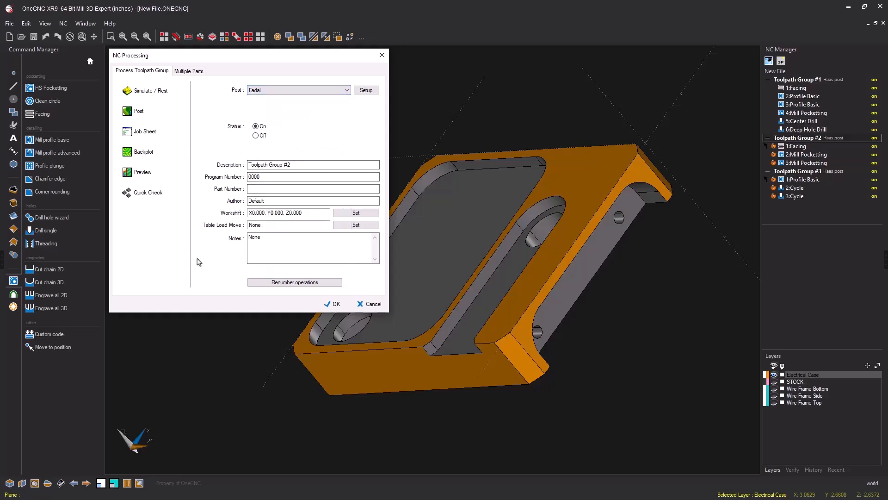
Post Toolpath Group #2 to a file named "Side 2", replacing the existing file
left_click(139, 114)
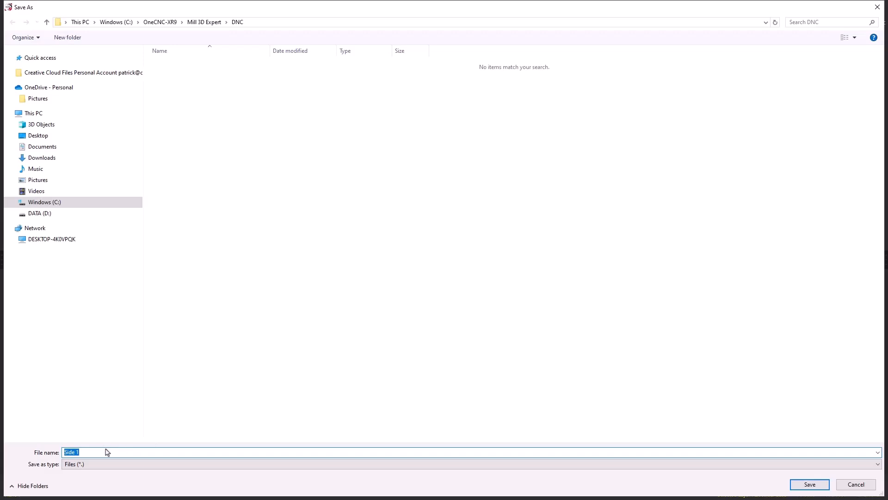
left_click(101, 451)
key("BackSpace")
type("2")
left_click(810, 484)
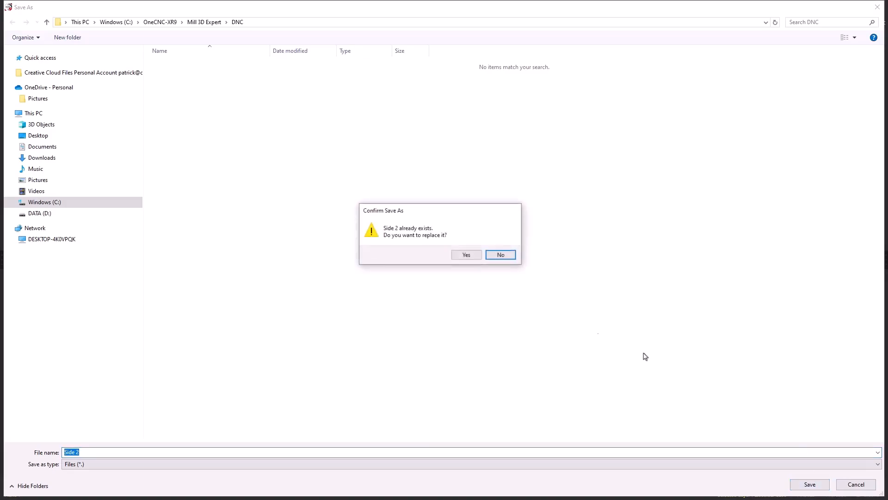
left_click(474, 258)
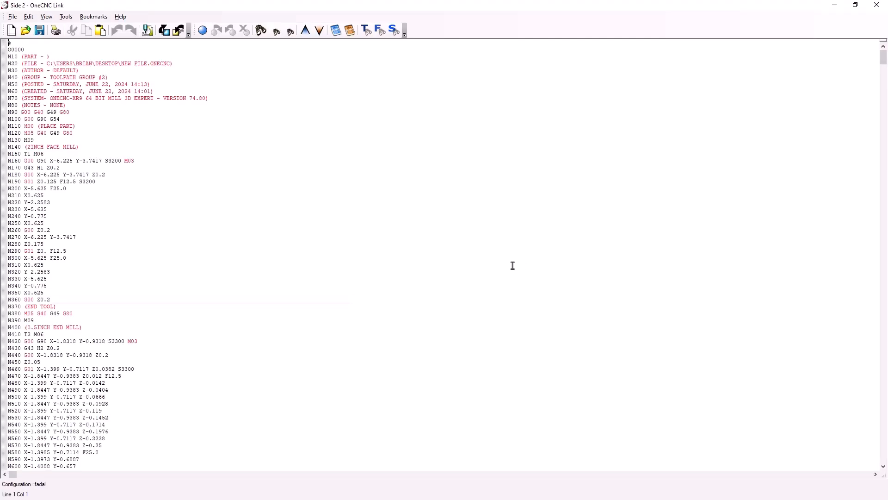
Examine the posted Side 2 program's header and tool sections, and close it
scroll(221, 198, "down", 4)
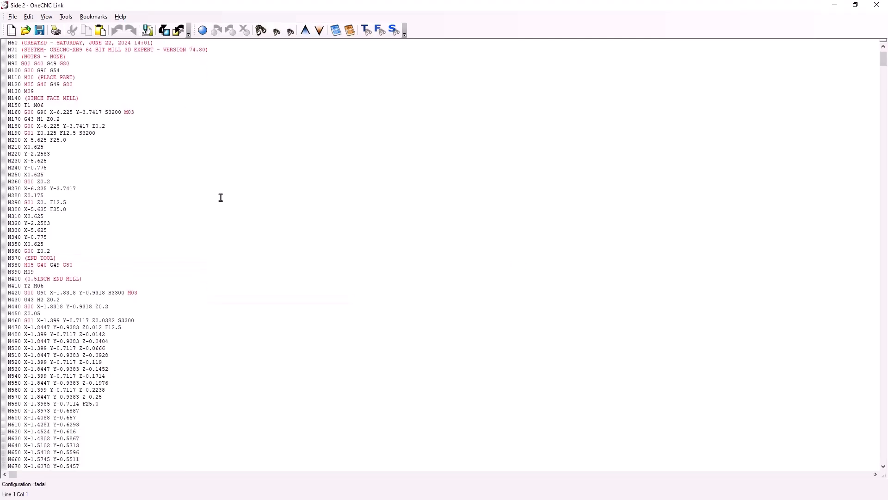
scroll(221, 199, "up", 4)
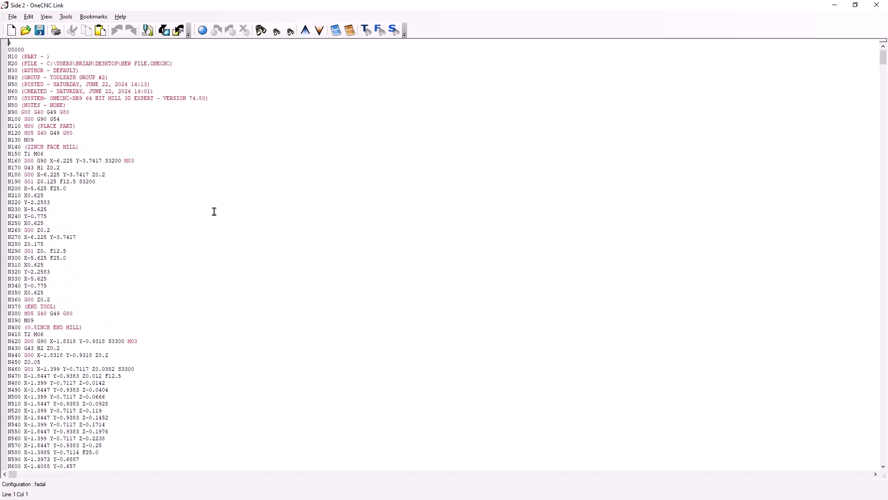
scroll(214, 211, "down", 5)
scroll(213, 213, "up", 5)
left_click(871, 4)
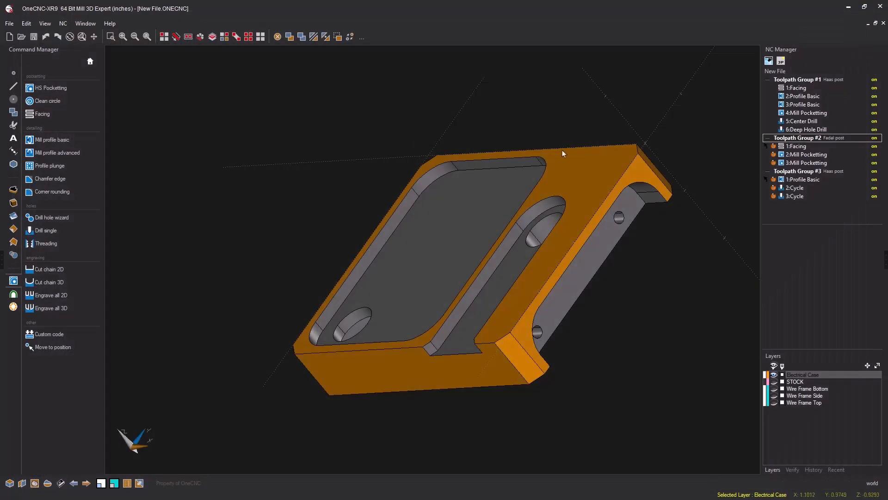
Post Toolpath Group #3 with its Haas post as "Side 3", replacing the existing file
right_click(789, 172)
left_click(809, 212)
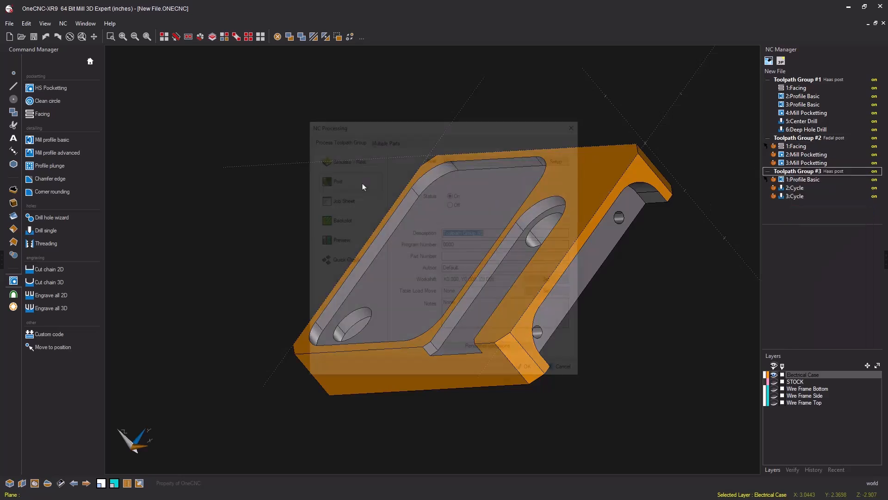
left_click_drag(363, 119, 175, 60)
left_click(138, 112)
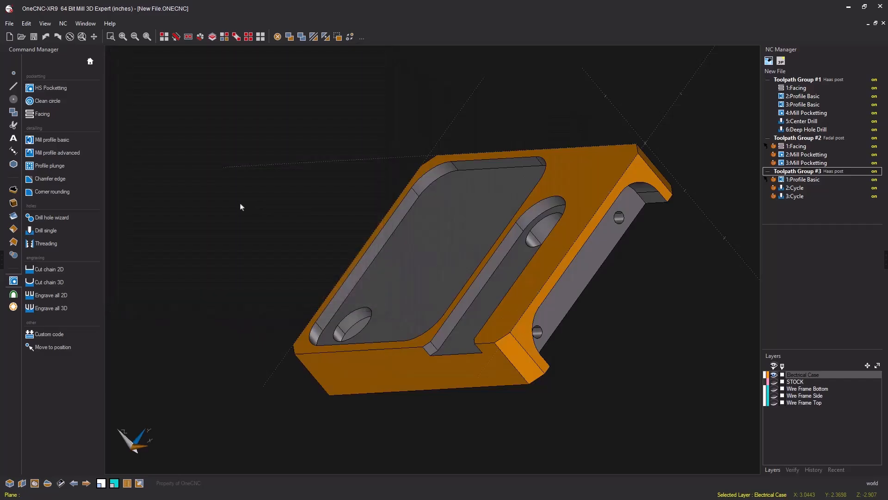
left_click(89, 452)
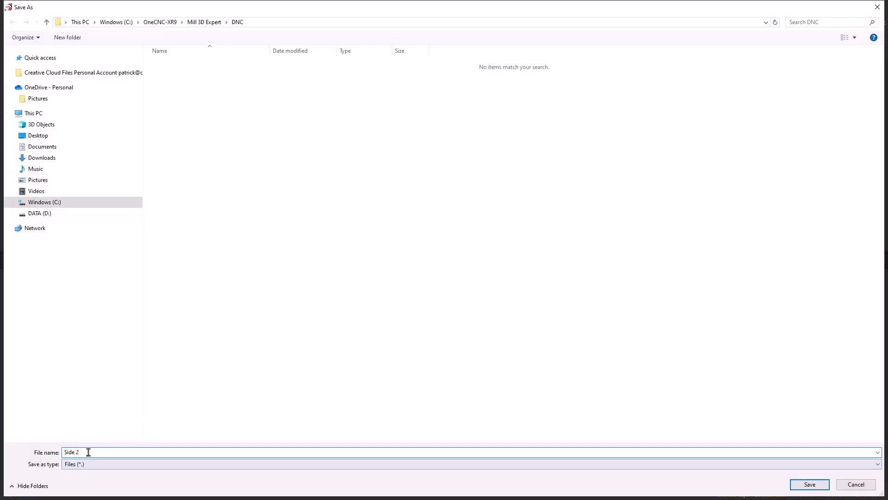
key("BackSpace")
type("3")
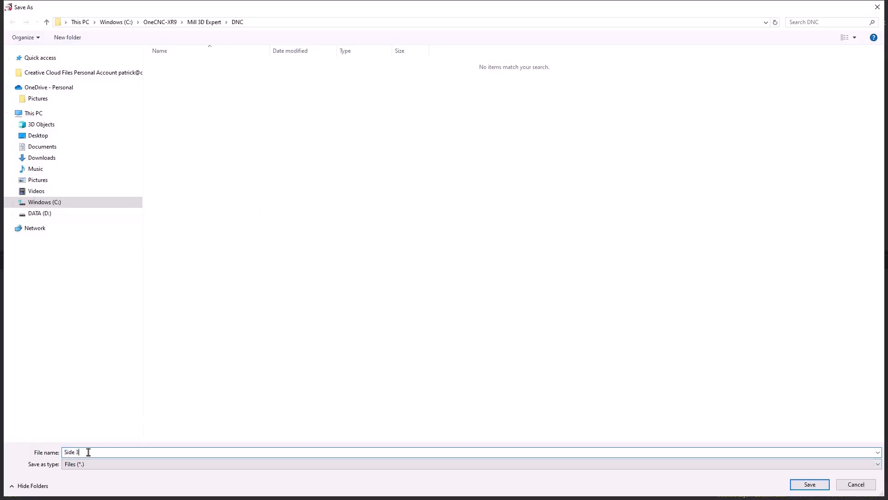
left_click(791, 485)
left_click(474, 256)
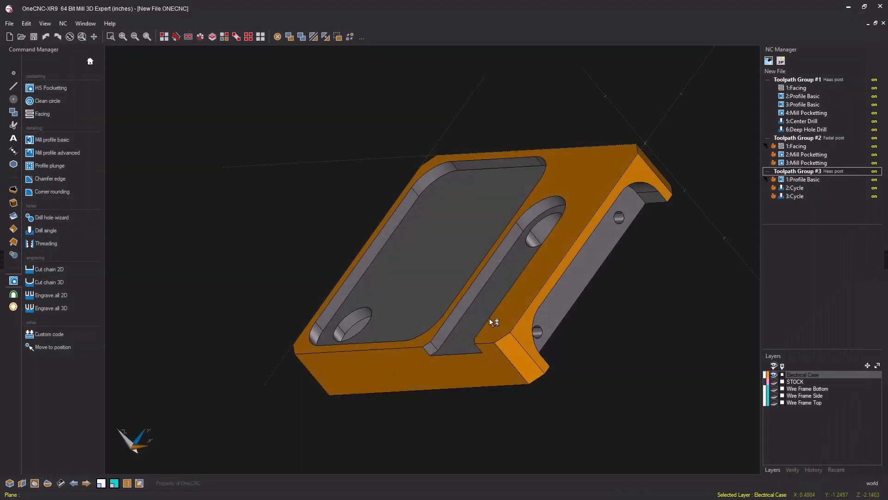